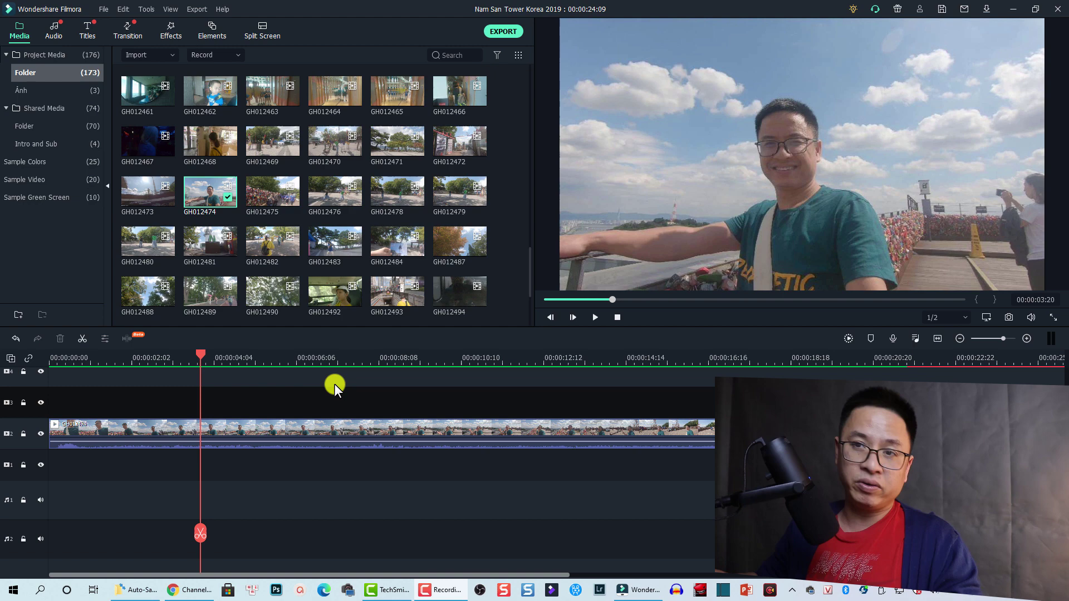
Play the Nam San clip from the start of the timeline, then stop playback.
{"action": "left_click", "coordinate": [56, 361]}
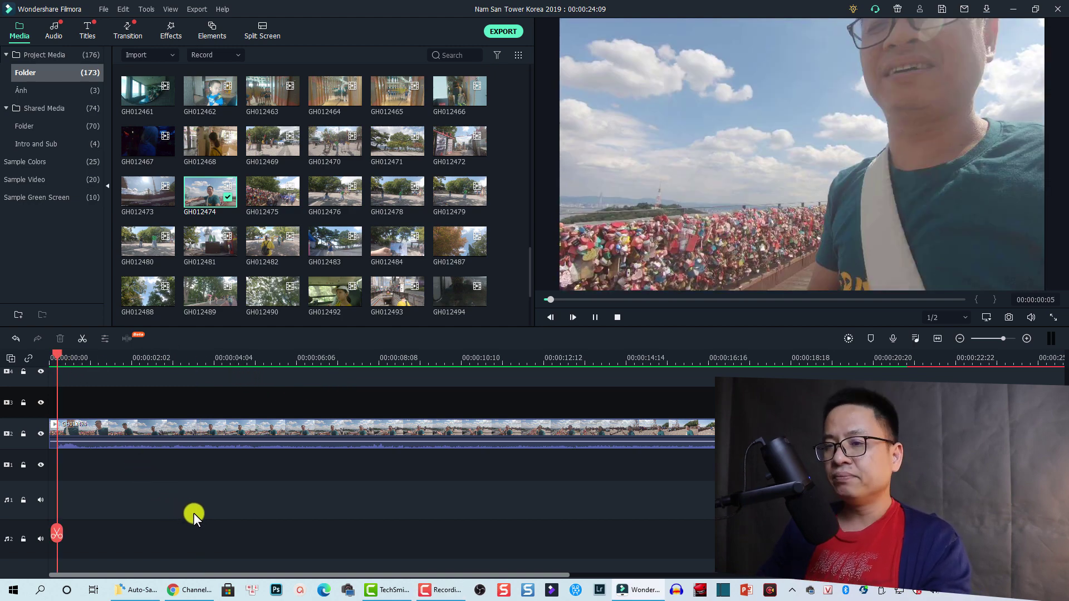
{"action": "key", "text": "space"}
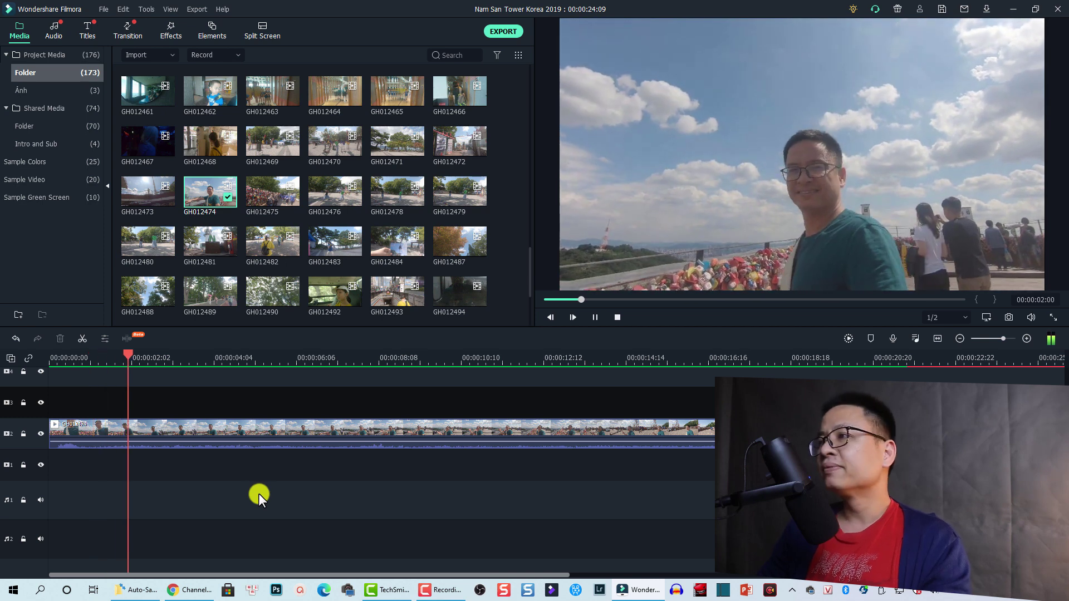
{"action": "key", "text": "space"}
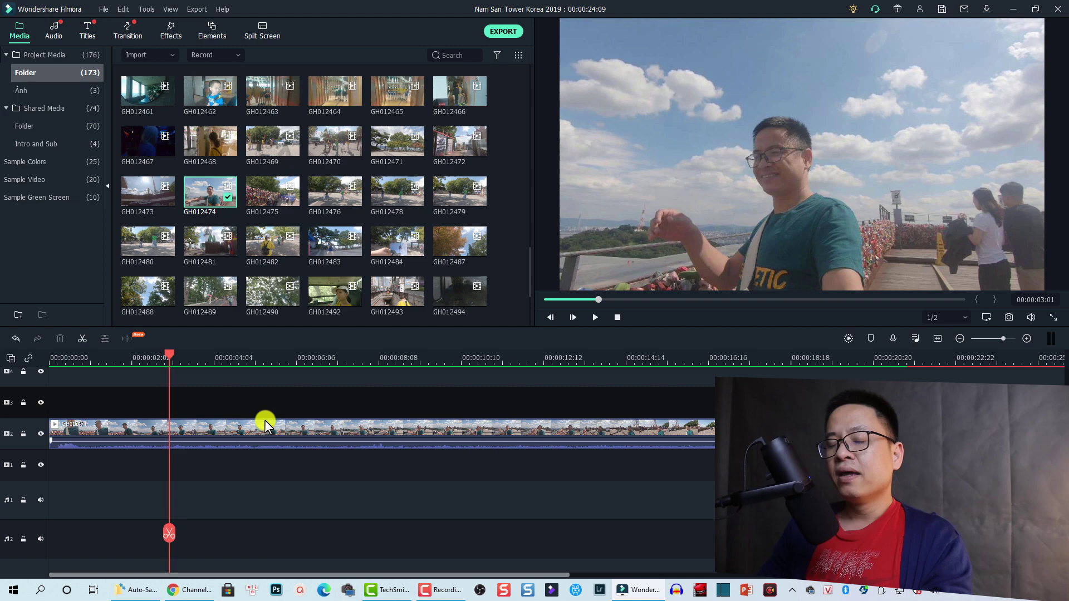
Add the 'Chữ cong số 2' and '100 countdown' titles on tracks above the video.
{"action": "left_click", "coordinate": [88, 36]}
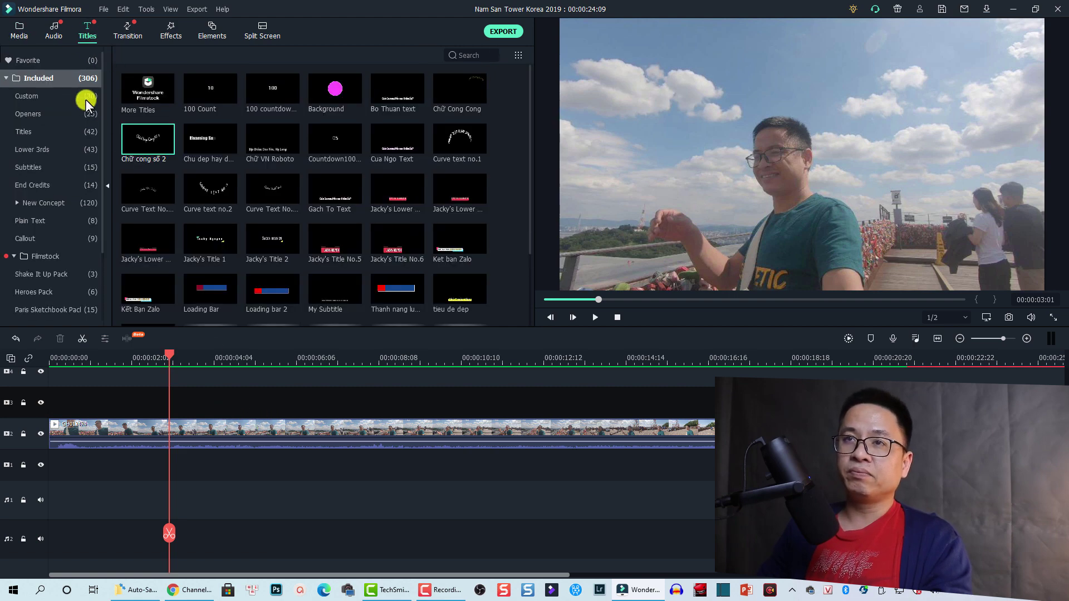
{"action": "left_click_drag", "start_coordinate": [140, 149], "coordinate": [175, 397]}
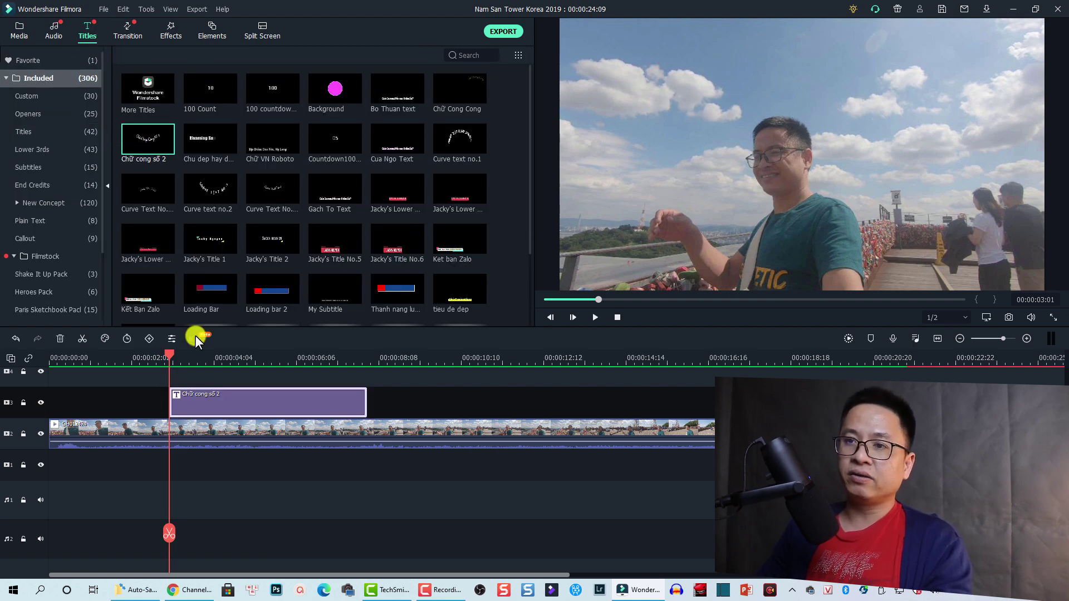
{"action": "left_click_drag", "start_coordinate": [264, 96], "coordinate": [272, 396]}
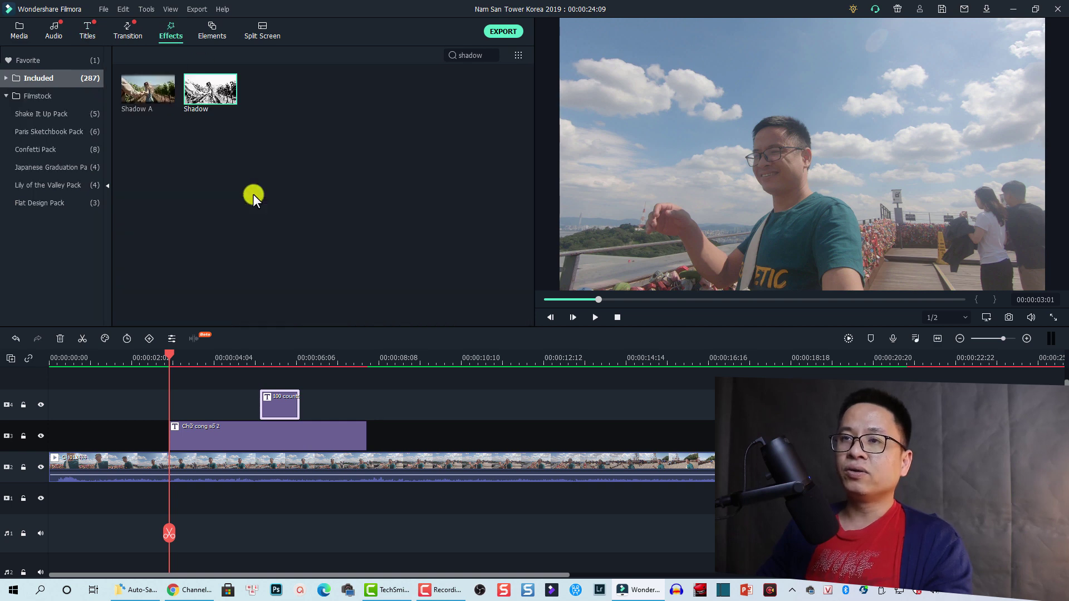
Apply the Shadow effect and the Radio Explike FX filter to the Nam San clip.
{"action": "mouse_move", "coordinate": [191, 90]}
{"action": "left_mouse_down"}
{"action": "mouse_move", "coordinate": [205, 219]}
{"action": "mouse_move", "coordinate": [202, 463]}
{"action": "left_mouse_up"}
{"action": "left_click", "coordinate": [7, 80]}
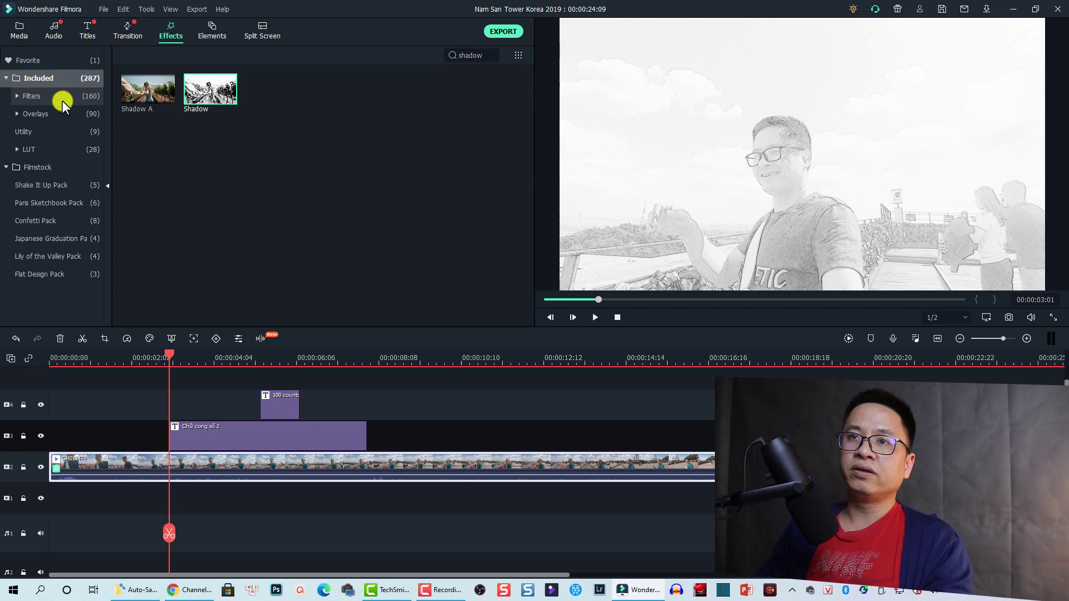
{"action": "left_click", "coordinate": [62, 100]}
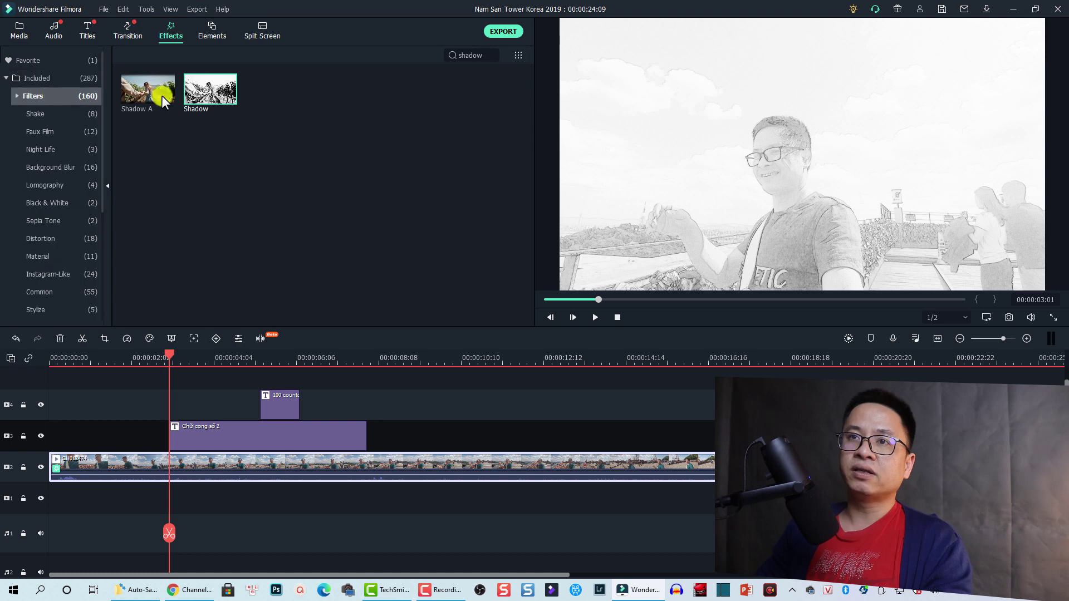
{"action": "left_click", "coordinate": [494, 52]}
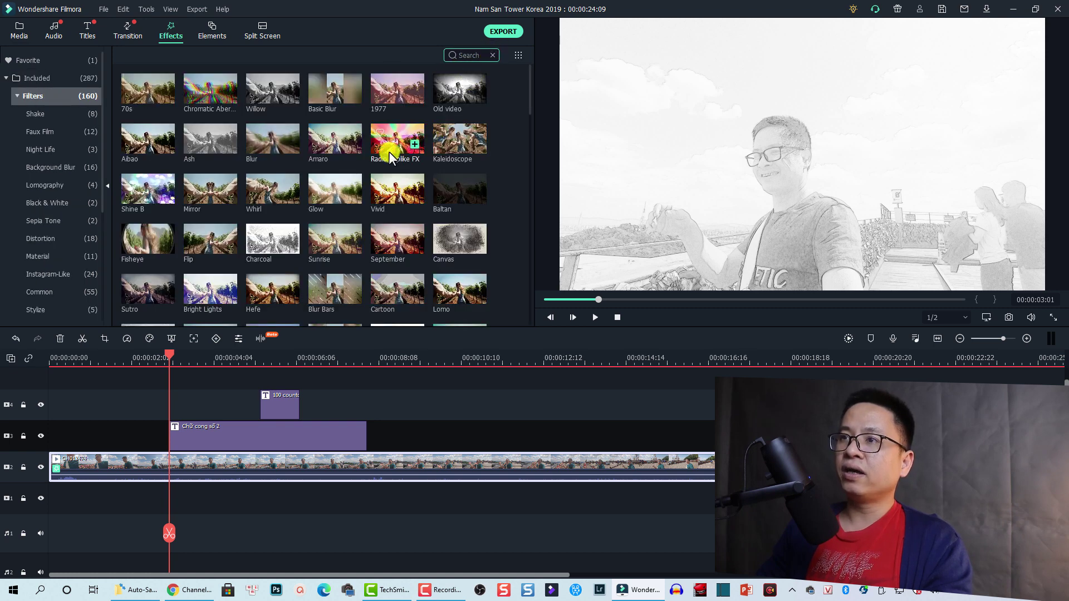
{"action": "left_click_drag", "start_coordinate": [294, 405], "coordinate": [259, 462]}
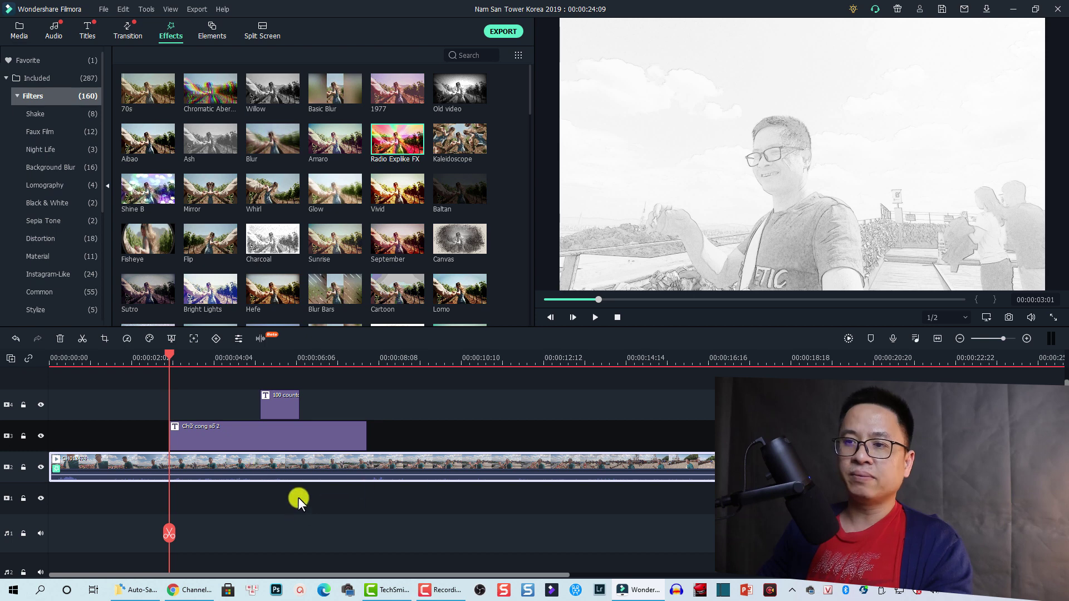
{"action": "left_click", "coordinate": [69, 404]}
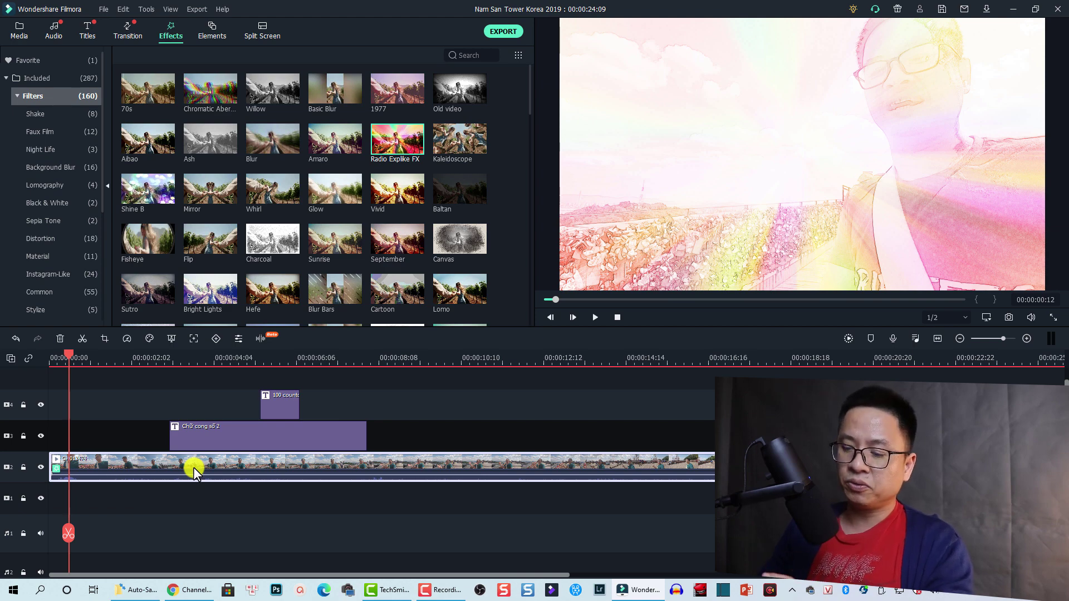
Play the edit, render a preview, then delete the video and both title clips.
{"action": "key", "text": "space"}
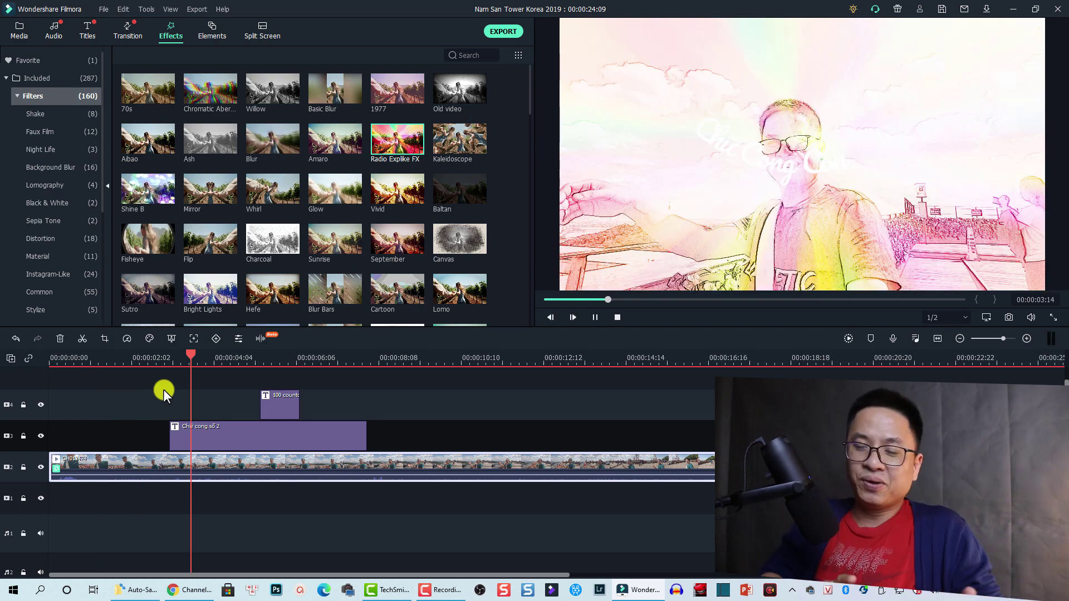
{"action": "key", "text": "space"}
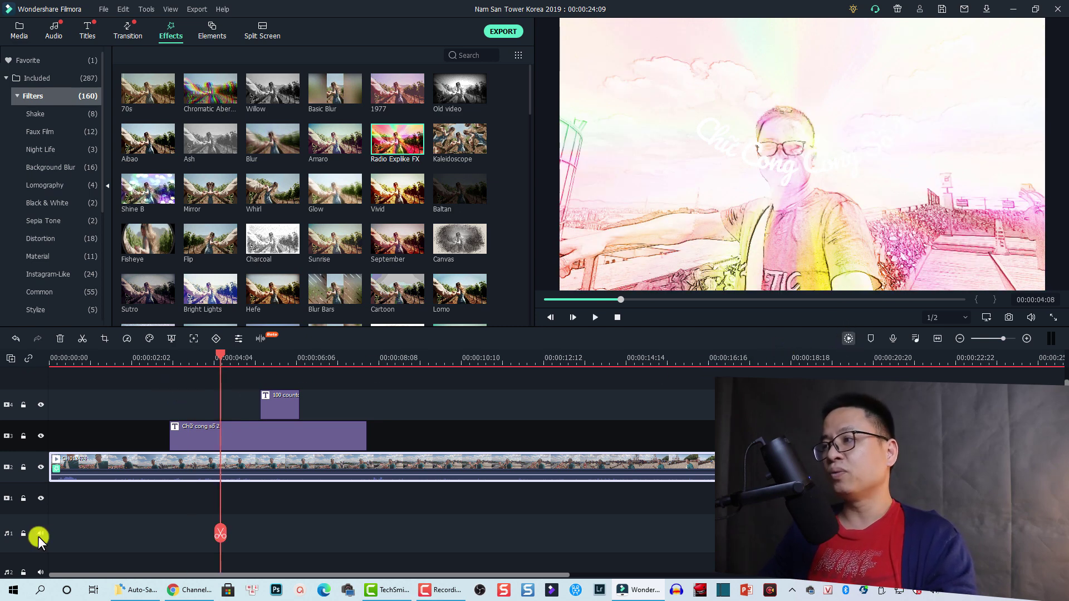
{"action": "key", "text": "Return"}
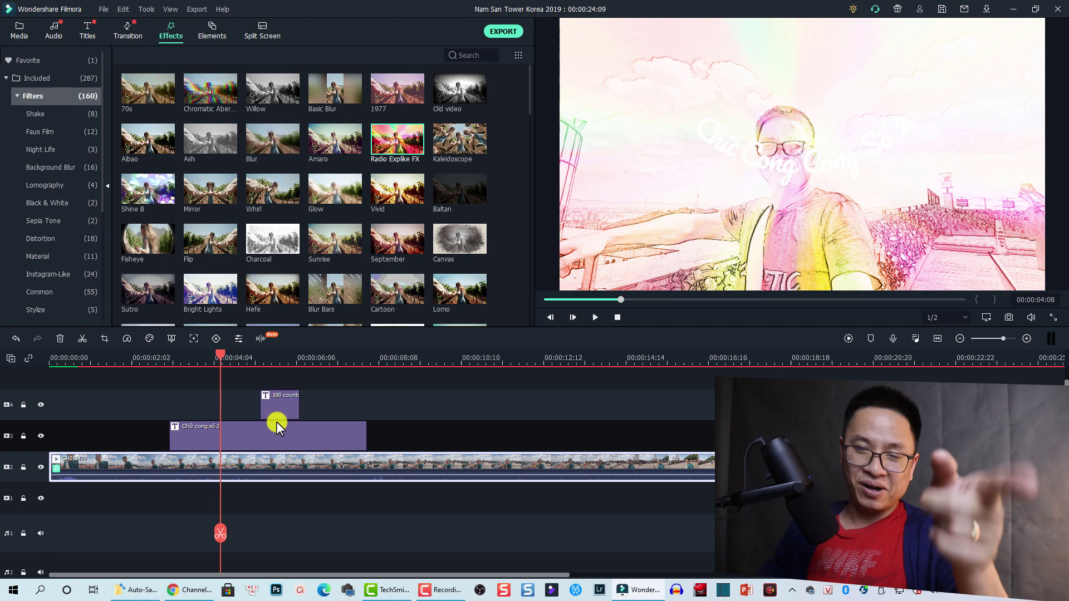
{"action": "left_click_drag", "start_coordinate": [322, 396], "coordinate": [188, 519]}
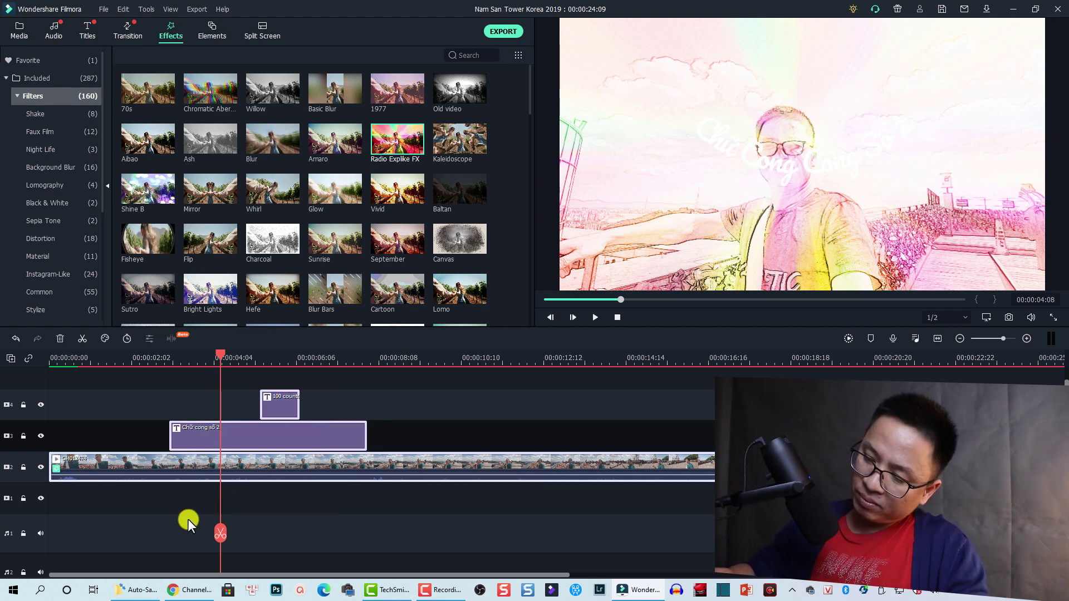
{"action": "key", "text": "Delete"}
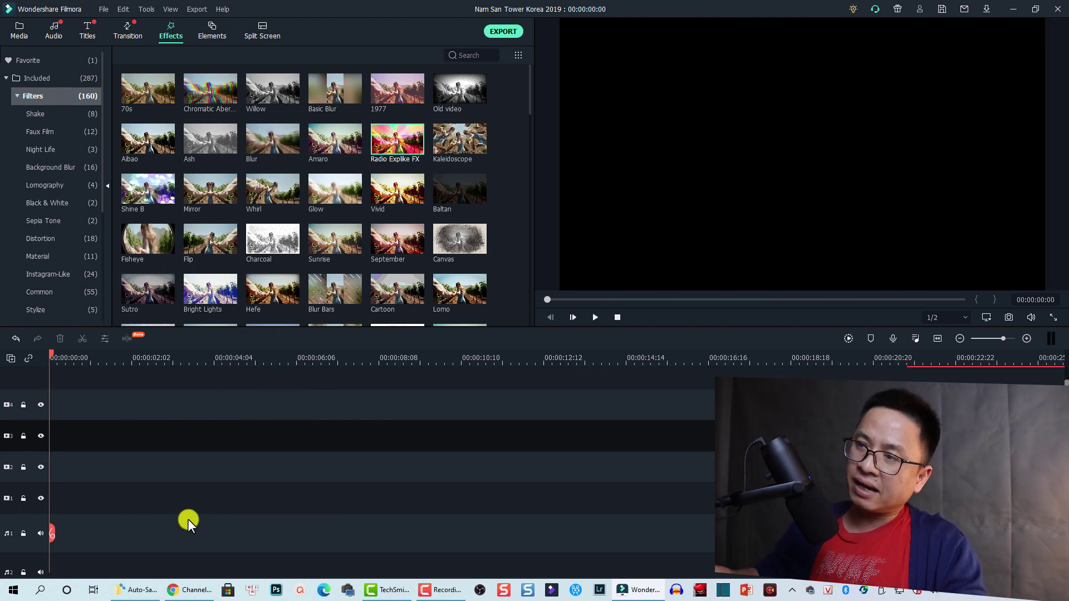
Select six library clips, from GH012352 to GH012364, and drop them onto track 3.
{"action": "left_click", "coordinate": [19, 28]}
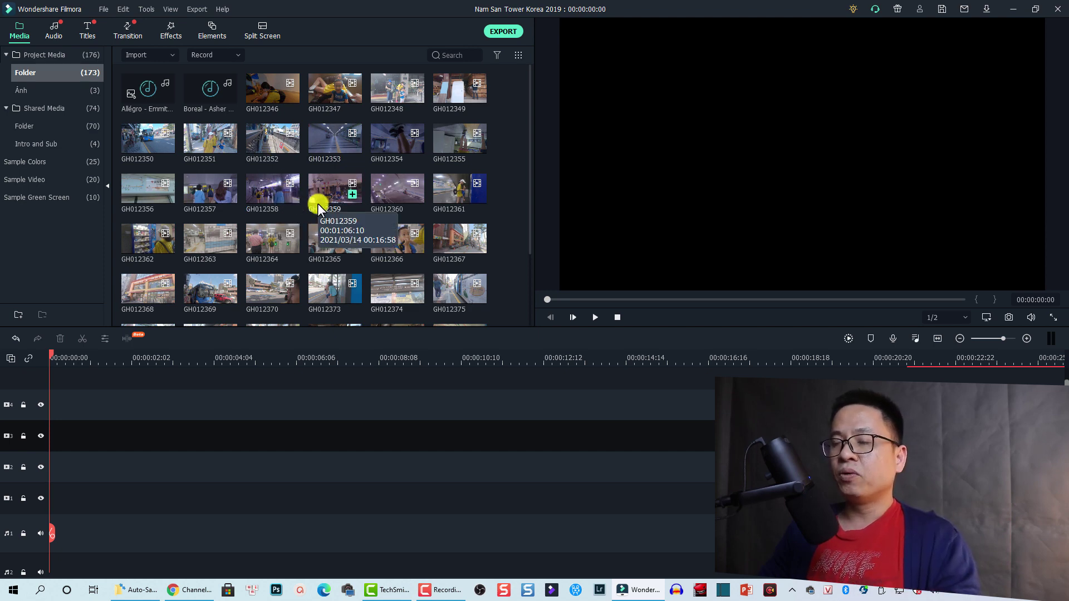
{"action": "scroll", "coordinate": [320, 206], "scroll_direction": "down", "scroll_amount": 5}
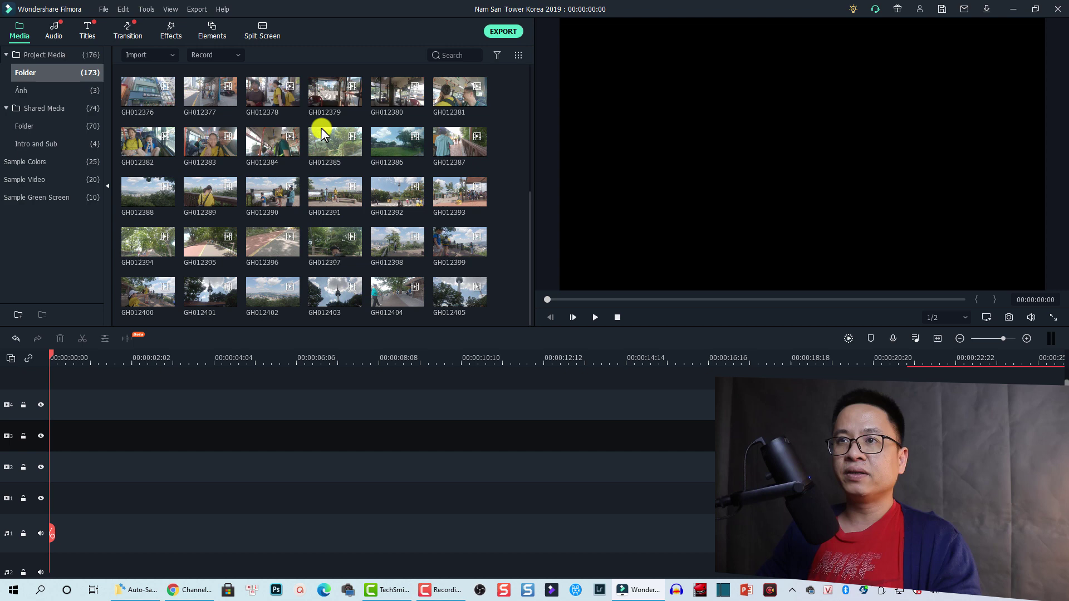
{"action": "scroll", "coordinate": [281, 222], "scroll_direction": "up", "scroll_amount": 5}
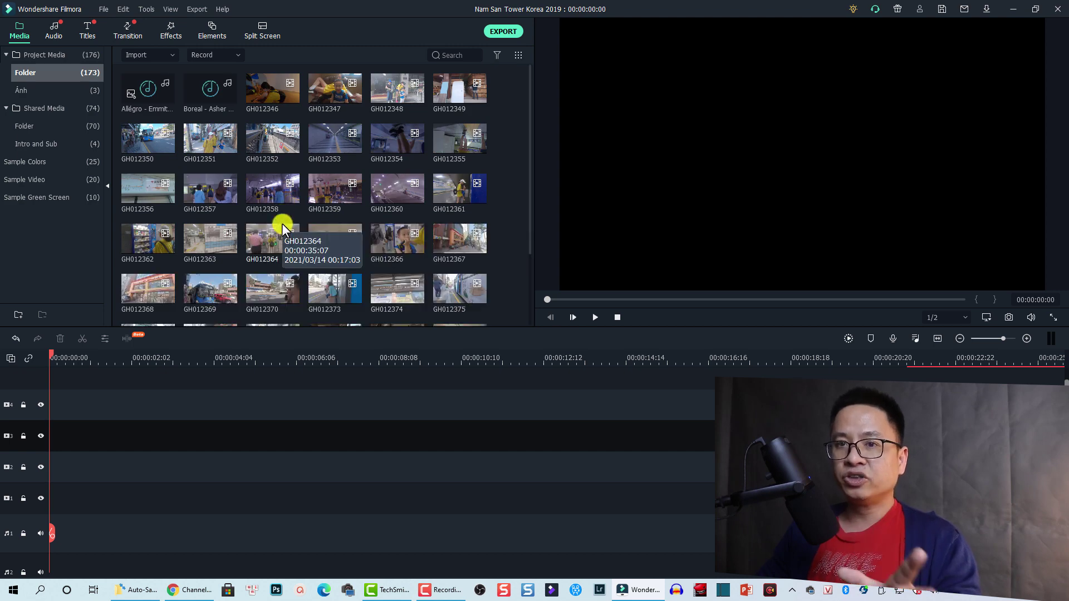
{"action": "left_click", "coordinate": [267, 148]}
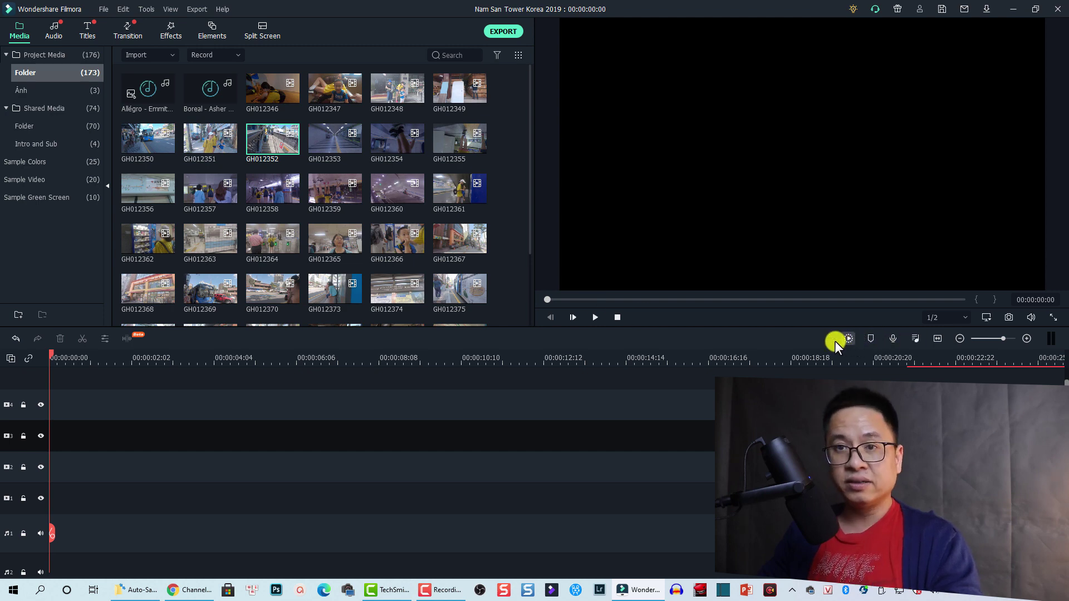
{"action": "left_click", "coordinate": [264, 239]}
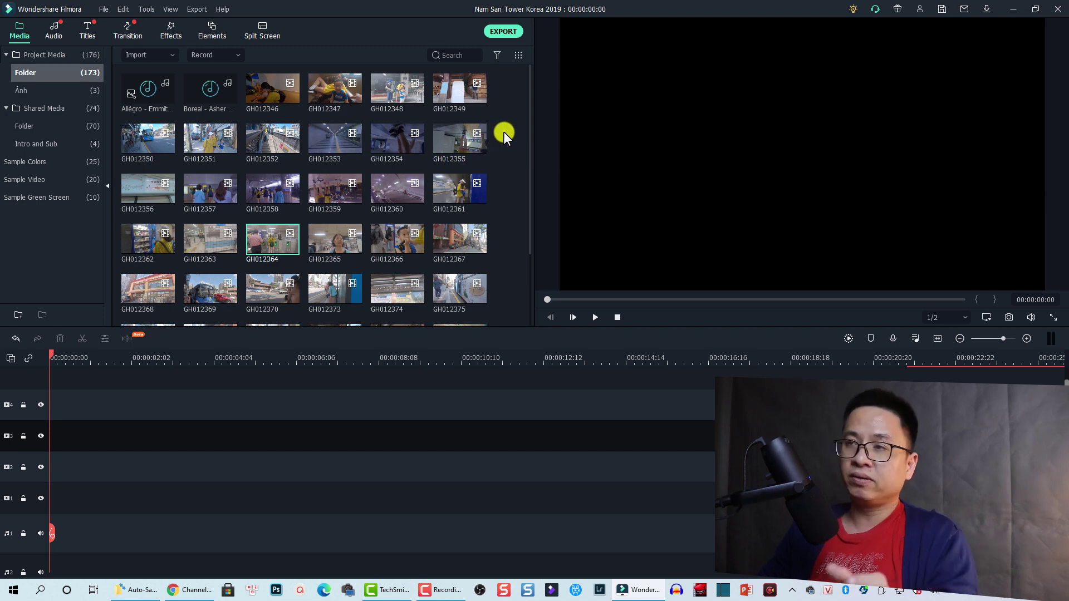
{"action": "left_click_drag", "start_coordinate": [504, 133], "coordinate": [326, 196]}
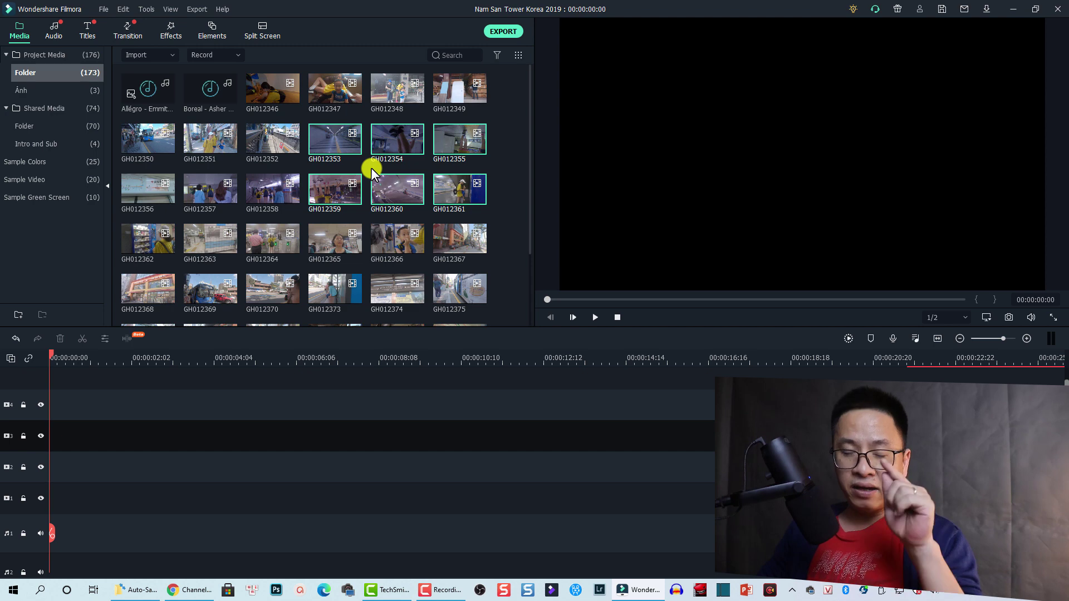
{"action": "left_click_drag", "start_coordinate": [394, 147], "coordinate": [76, 455]}
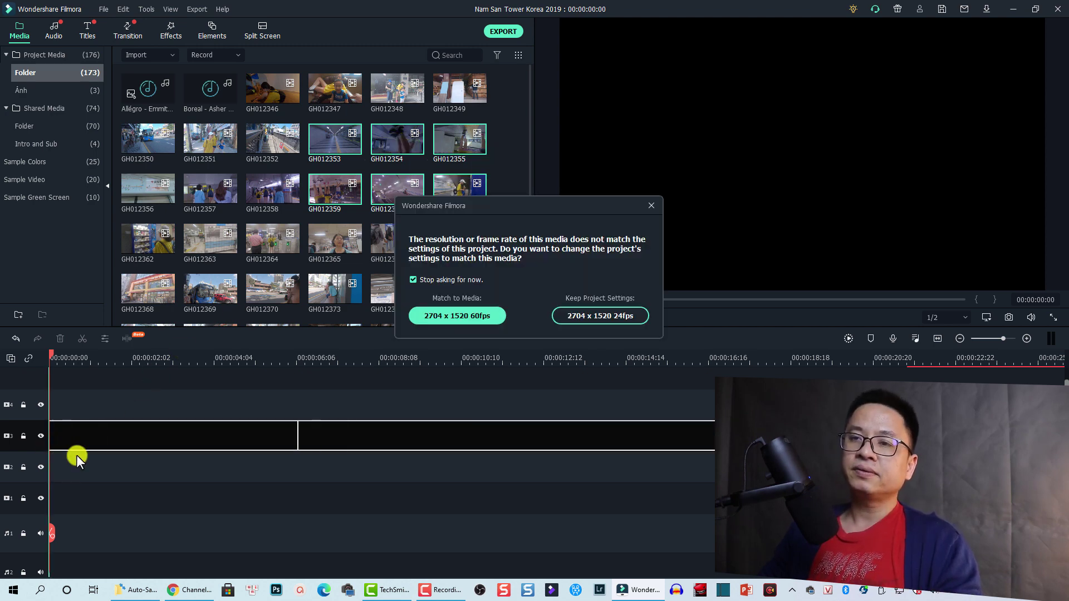
Keep the existing project settings, fit the timeline to view, and render a preview from the start.
{"action": "left_click", "coordinate": [590, 315]}
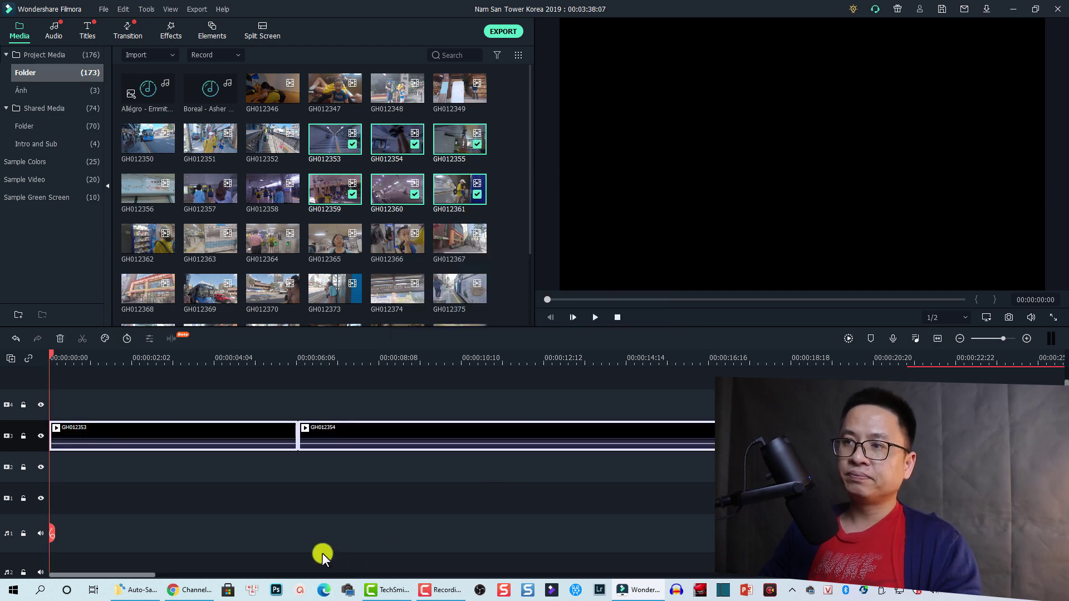
{"action": "left_click", "coordinate": [937, 339]}
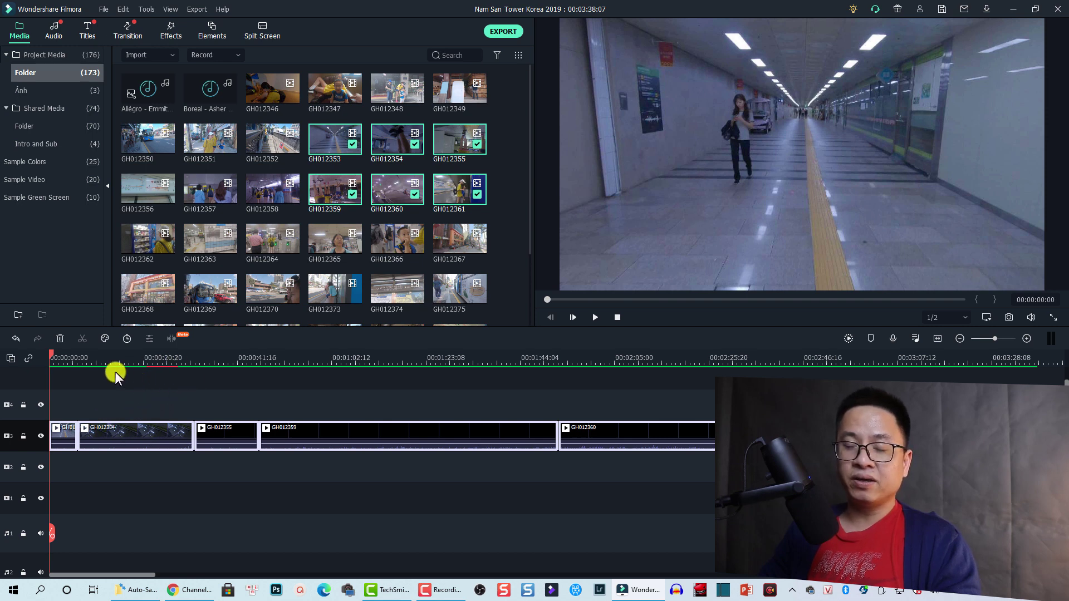
{"action": "left_click", "coordinate": [94, 370]}
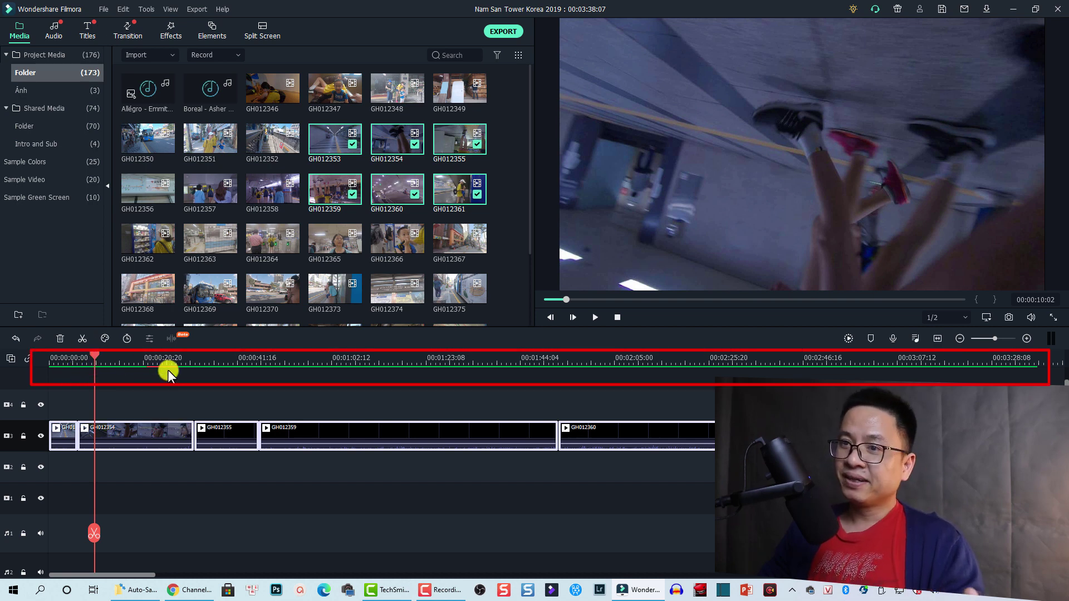
{"action": "left_click", "coordinate": [158, 363]}
{"action": "left_click", "coordinate": [88, 365]}
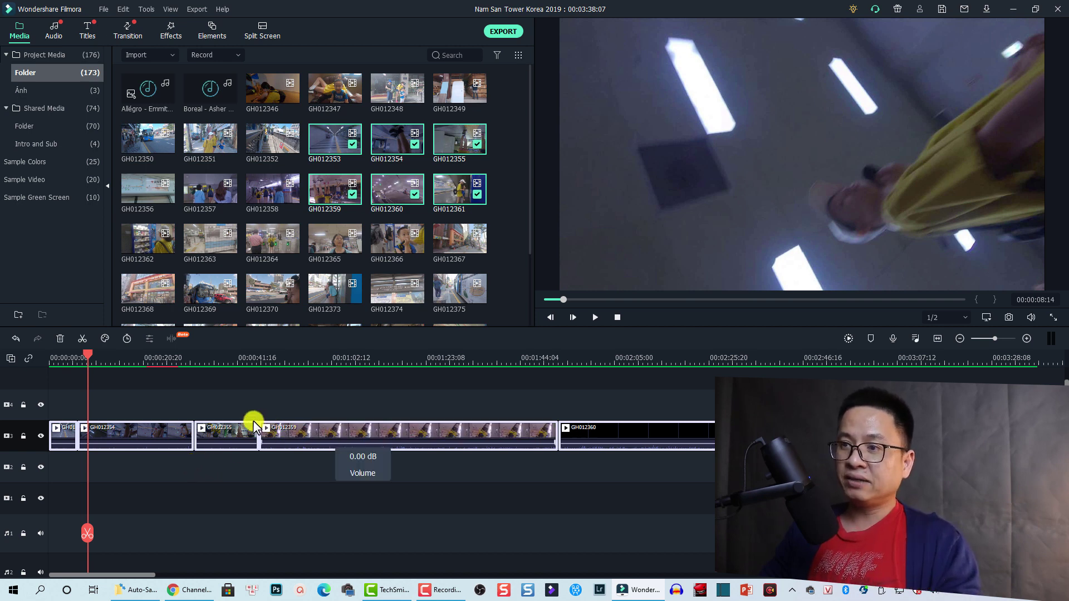
{"action": "left_click_drag", "start_coordinate": [86, 354], "coordinate": [38, 359]}
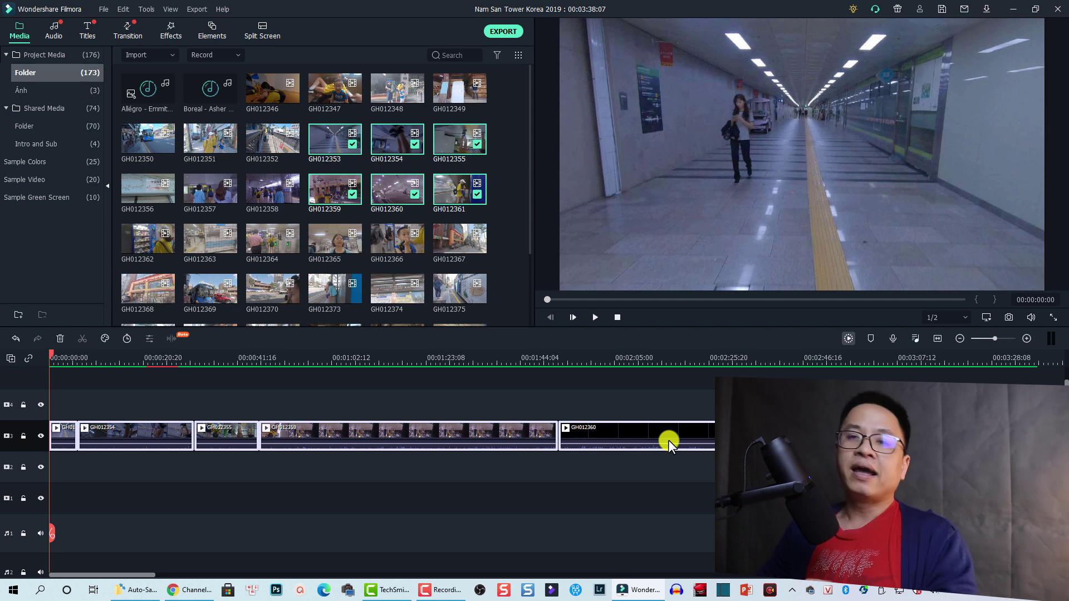
{"action": "key", "text": "Return"}
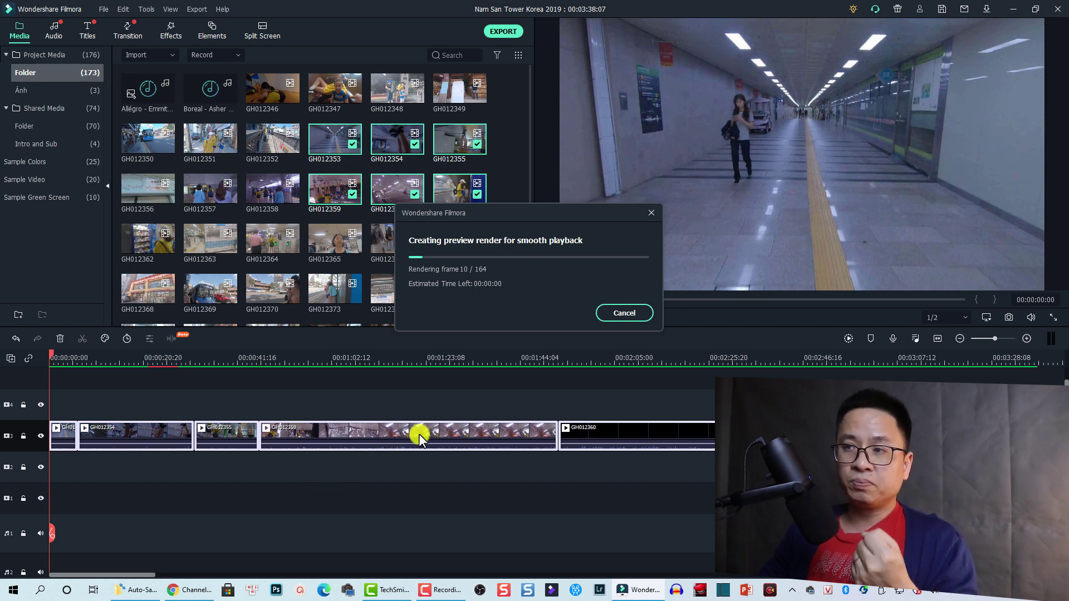
Close the finished render window and delete all six clips with Ctrl+A and Delete.
{"action": "left_click", "coordinate": [612, 313]}
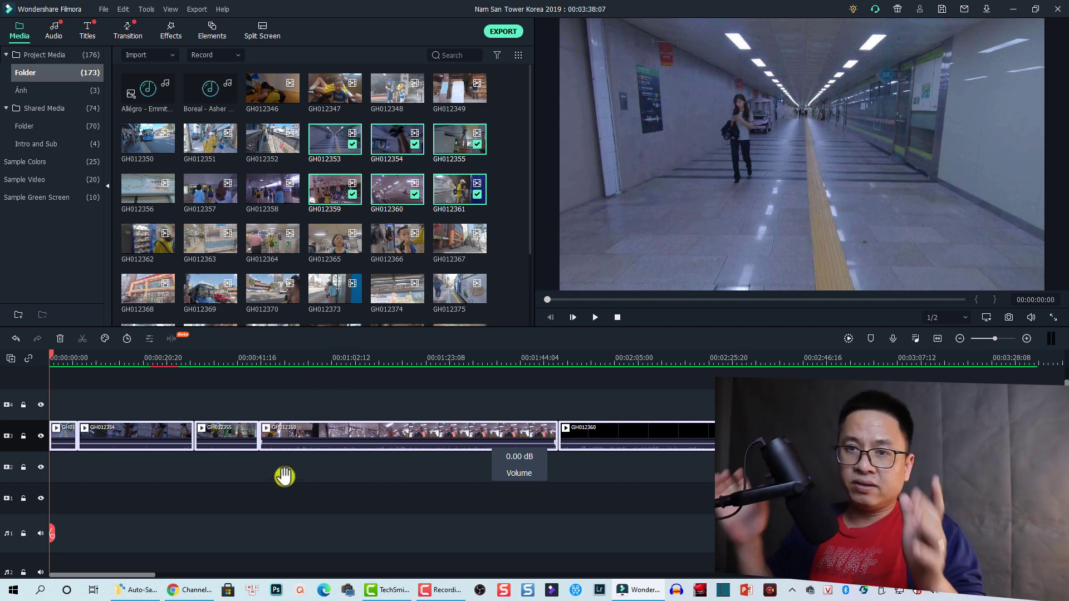
{"action": "left_click", "coordinate": [515, 448]}
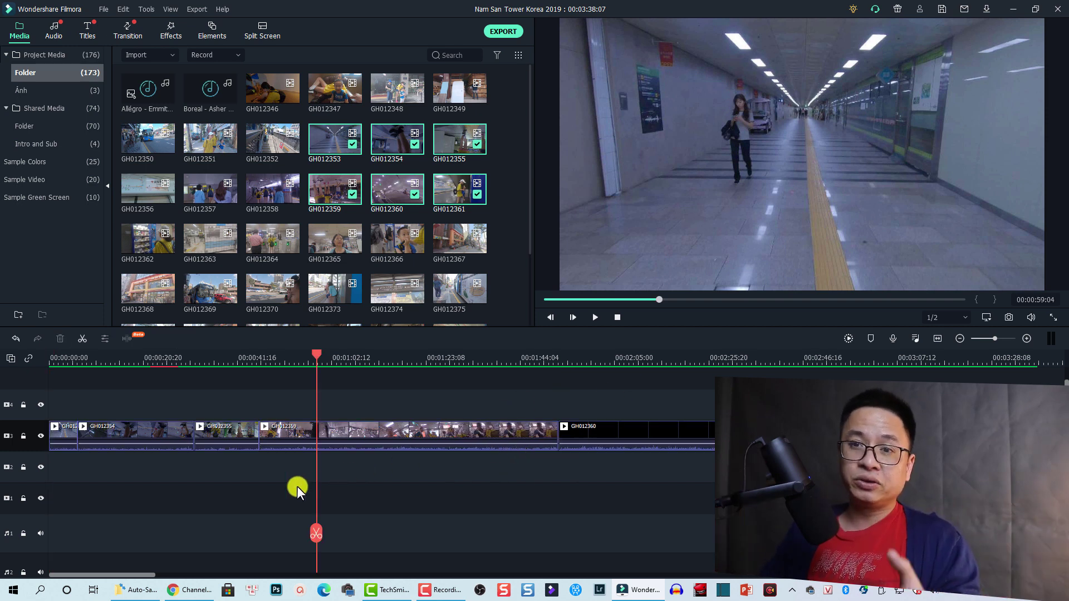
{"action": "left_click", "coordinate": [383, 437]}
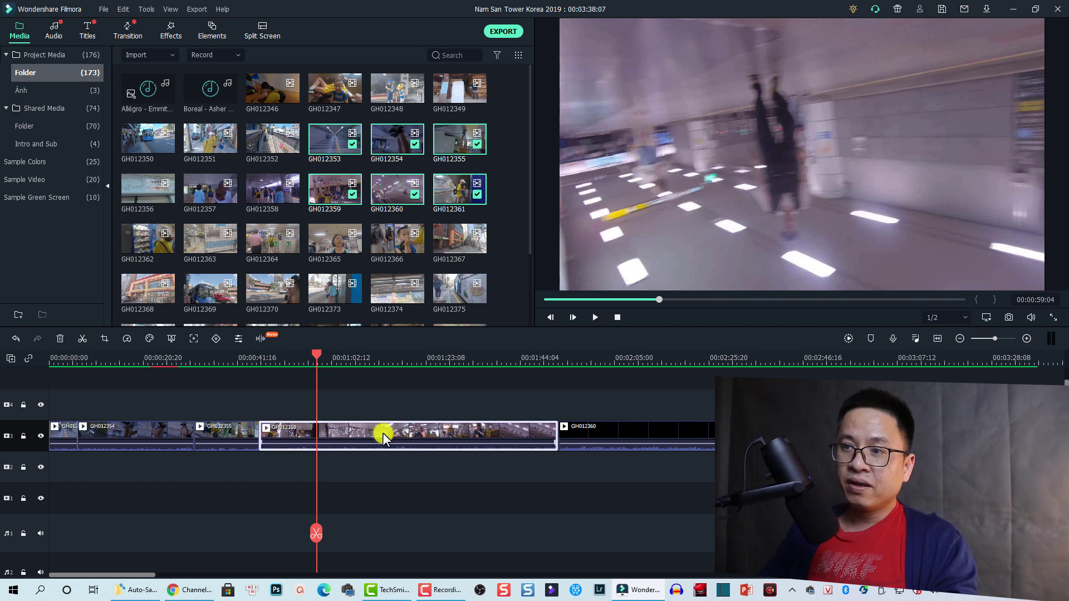
{"action": "key", "text": "ctrl+a"}
{"action": "key", "text": "Delete"}
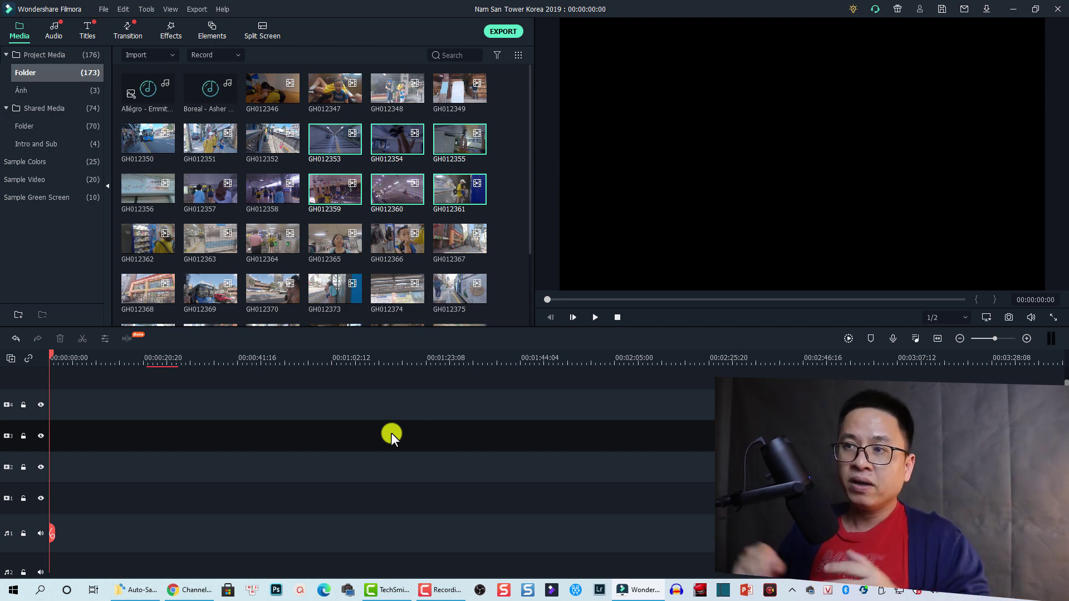
Drop GH012365 alone onto the empty timeline, keep project settings, and play from about two seconds.
{"action": "left_click", "coordinate": [318, 193]}
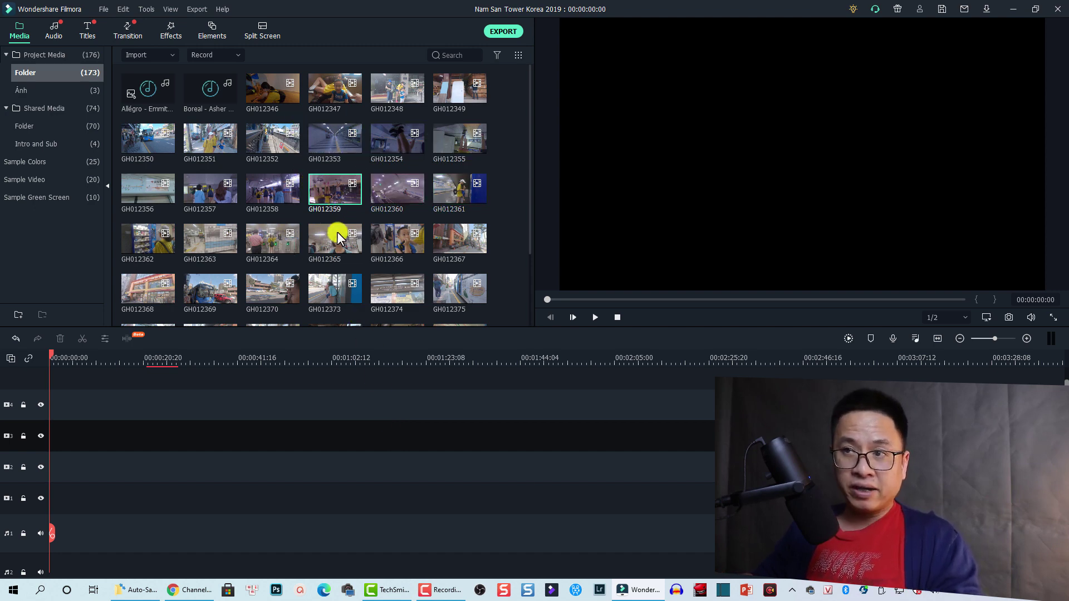
{"action": "left_click", "coordinate": [328, 243]}
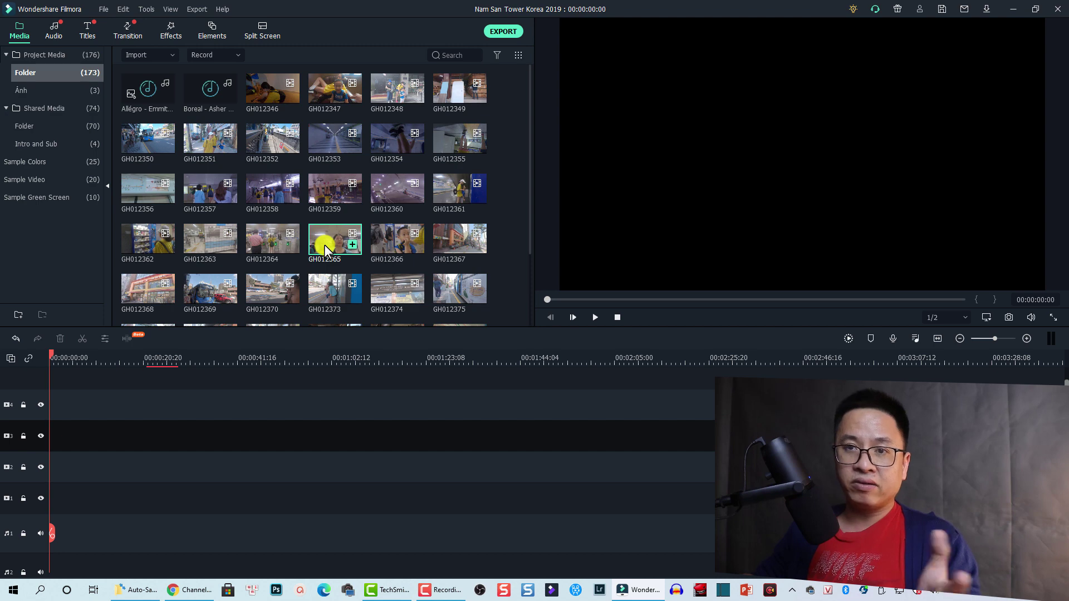
{"action": "left_click_drag", "start_coordinate": [324, 245], "coordinate": [134, 496]}
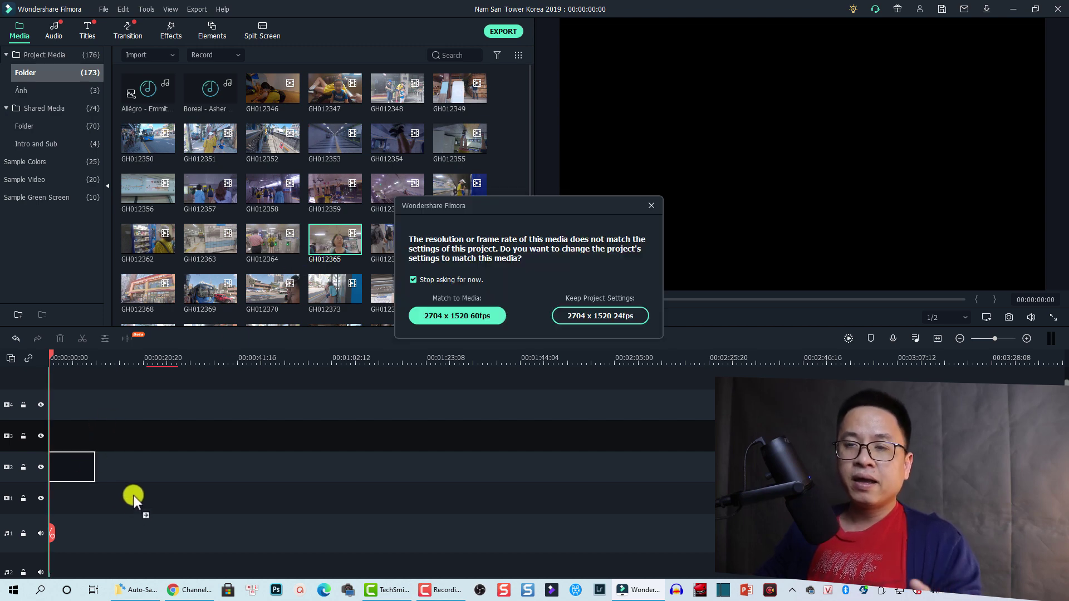
{"action": "left_click", "coordinate": [590, 316]}
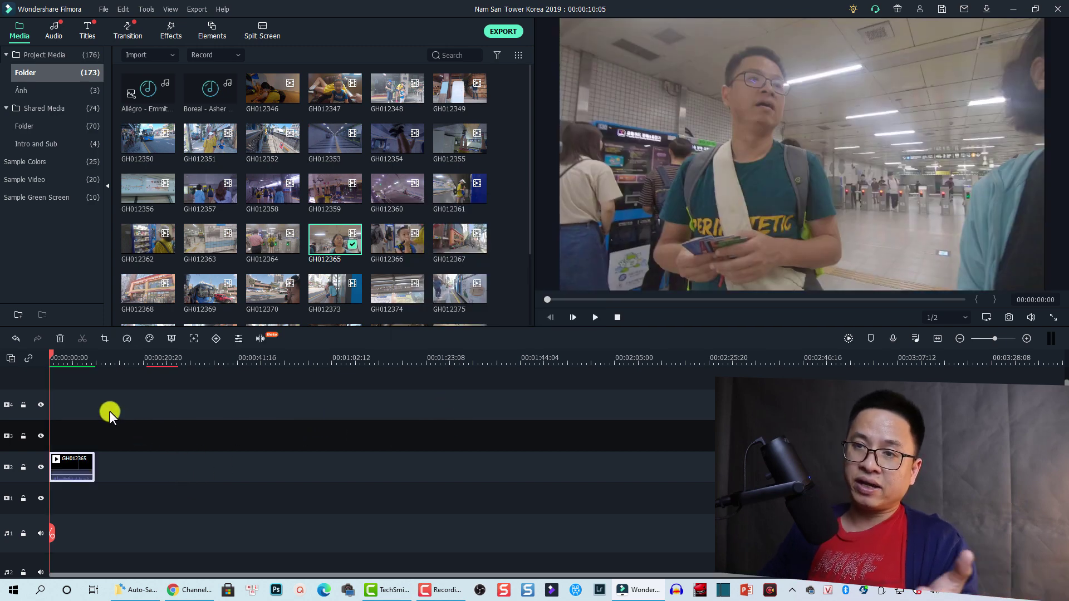
{"action": "left_click", "coordinate": [62, 365]}
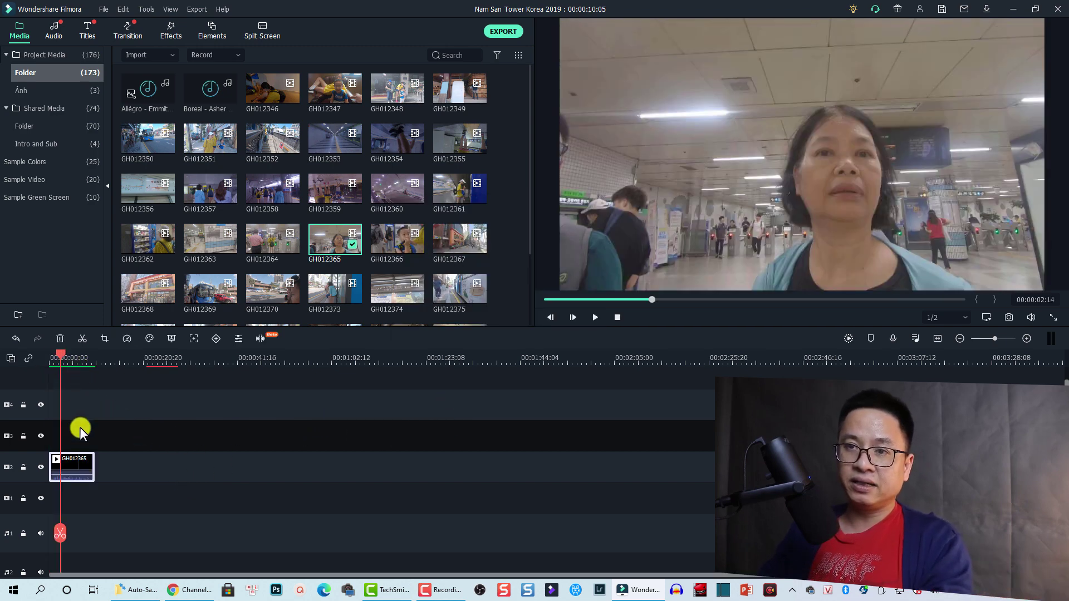
{"action": "key", "text": "space"}
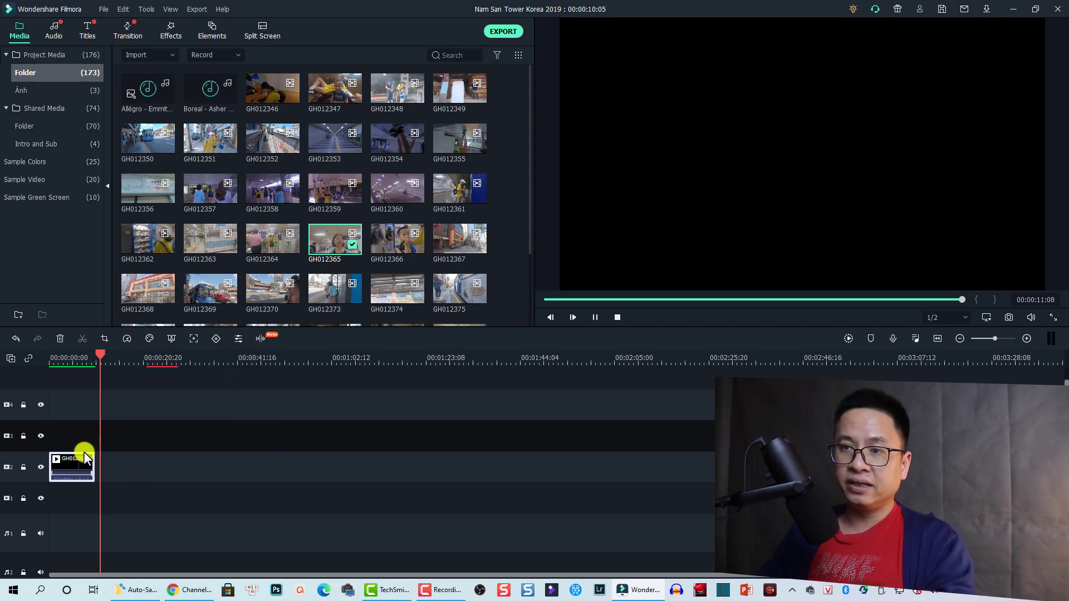
Stop playback and return the playhead to about five seconds into GH012365.
{"action": "key", "text": "space"}
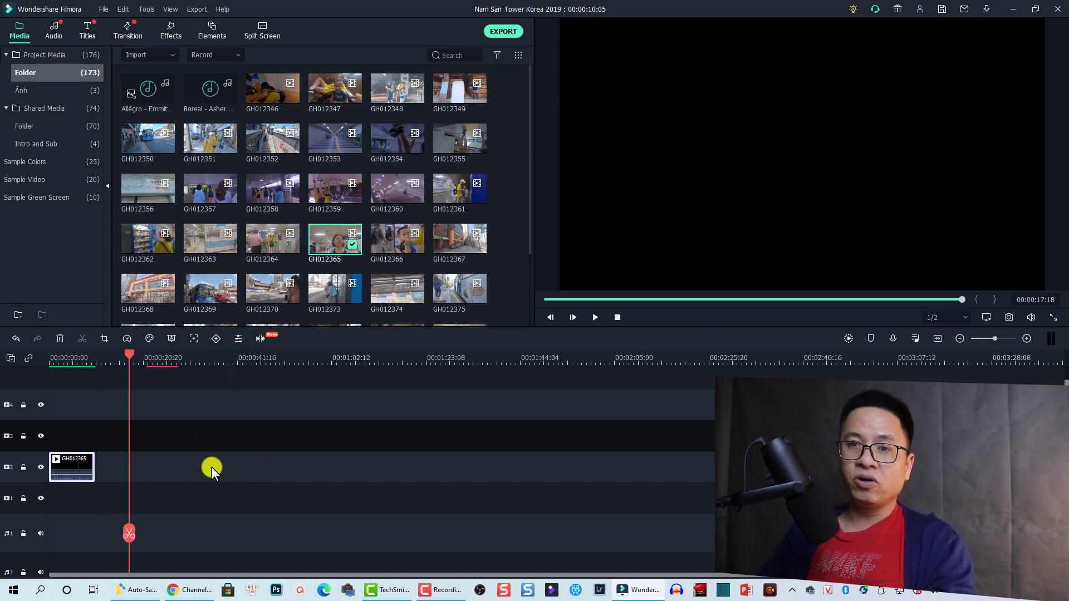
{"action": "left_click", "coordinate": [270, 245]}
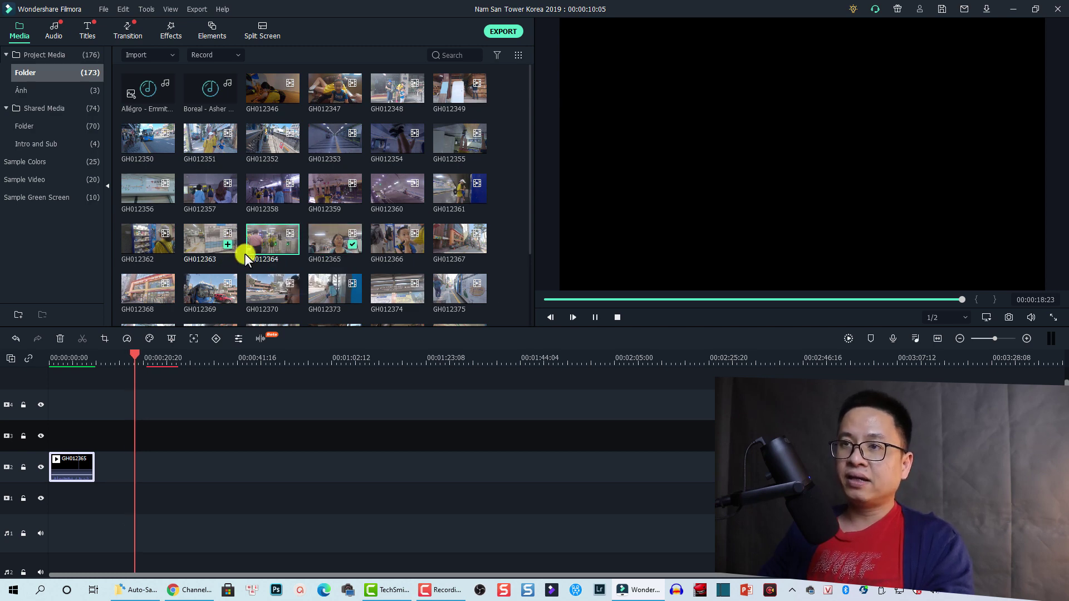
{"action": "mouse_move", "coordinate": [63, 471]}
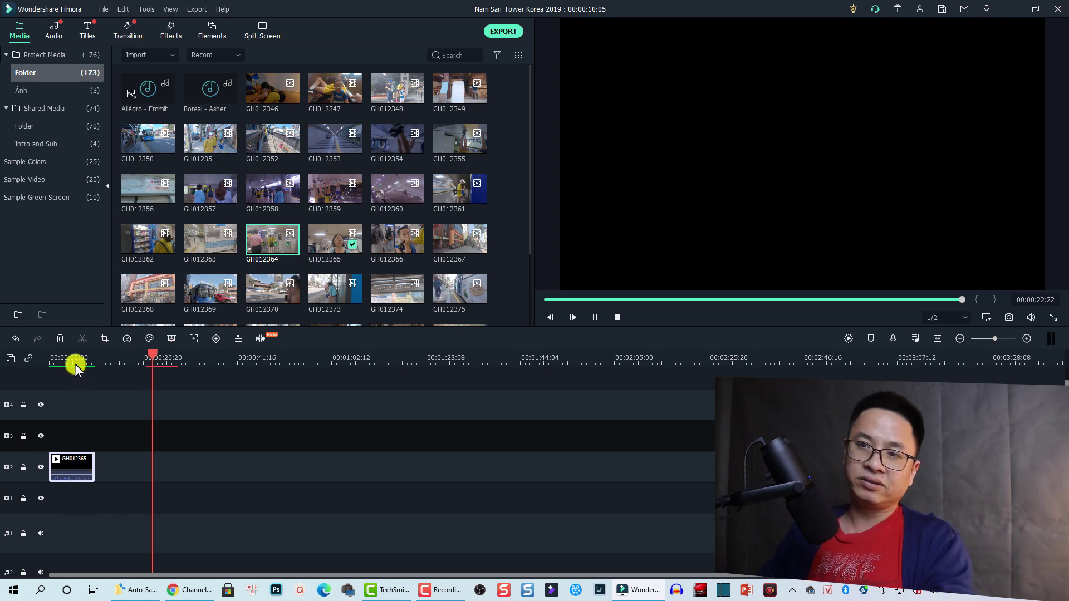
{"action": "left_click", "coordinate": [75, 382]}
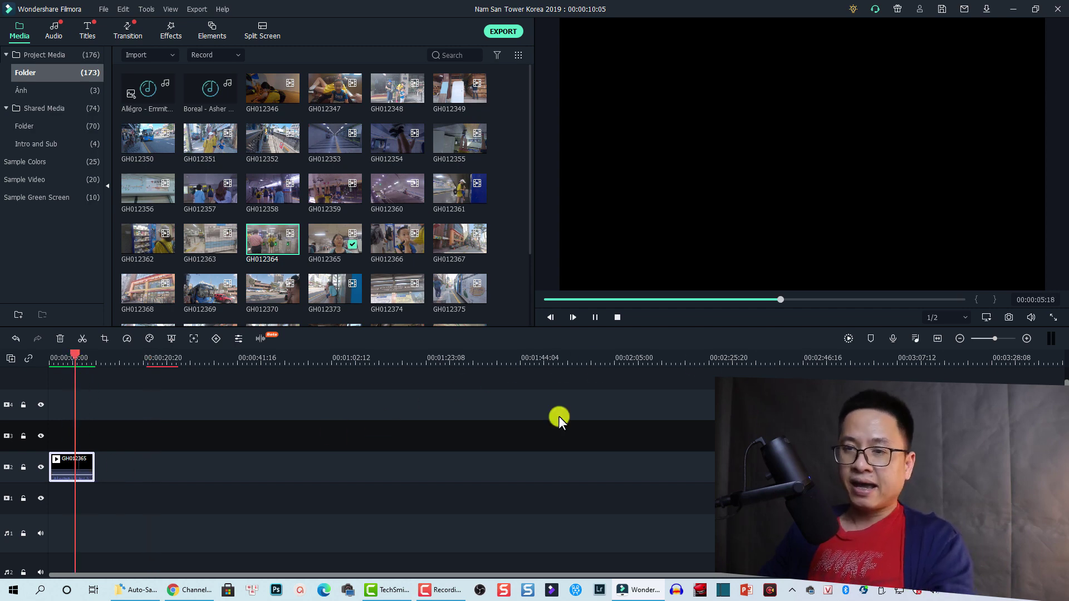